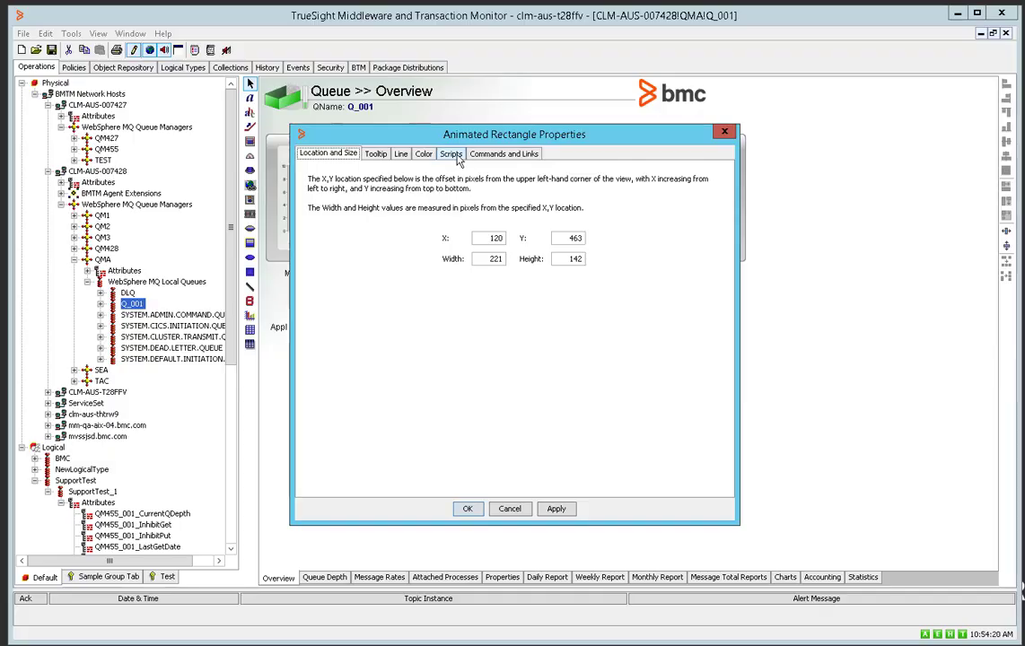
- Add a script entry to the animated rectangle and set its color to green
{"action": "left_click", "coordinate": [450, 154]}
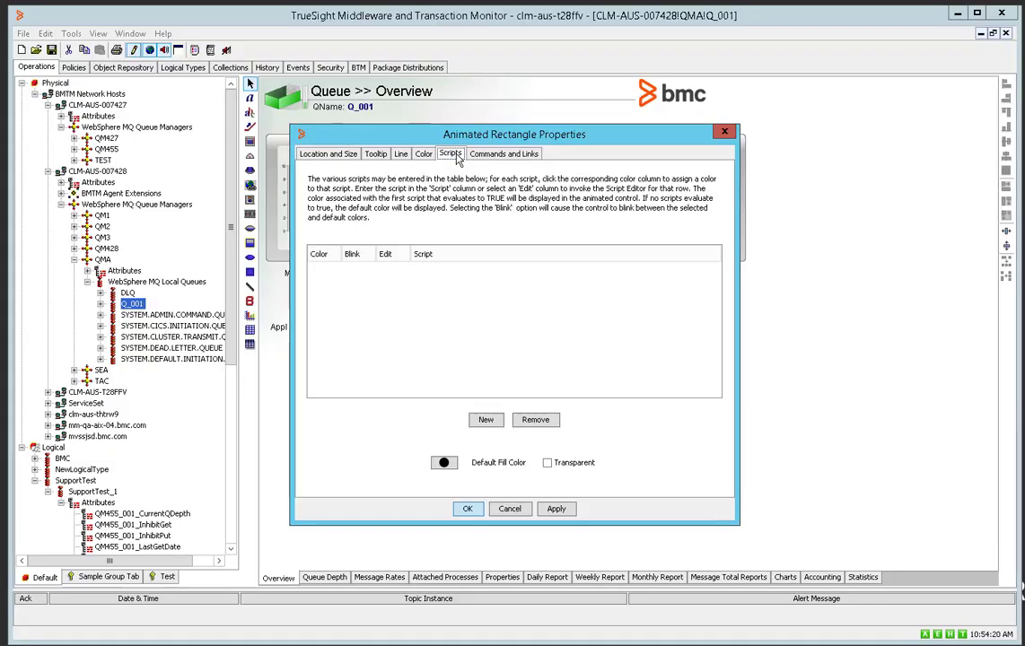
{"action": "left_click", "coordinate": [486, 419]}
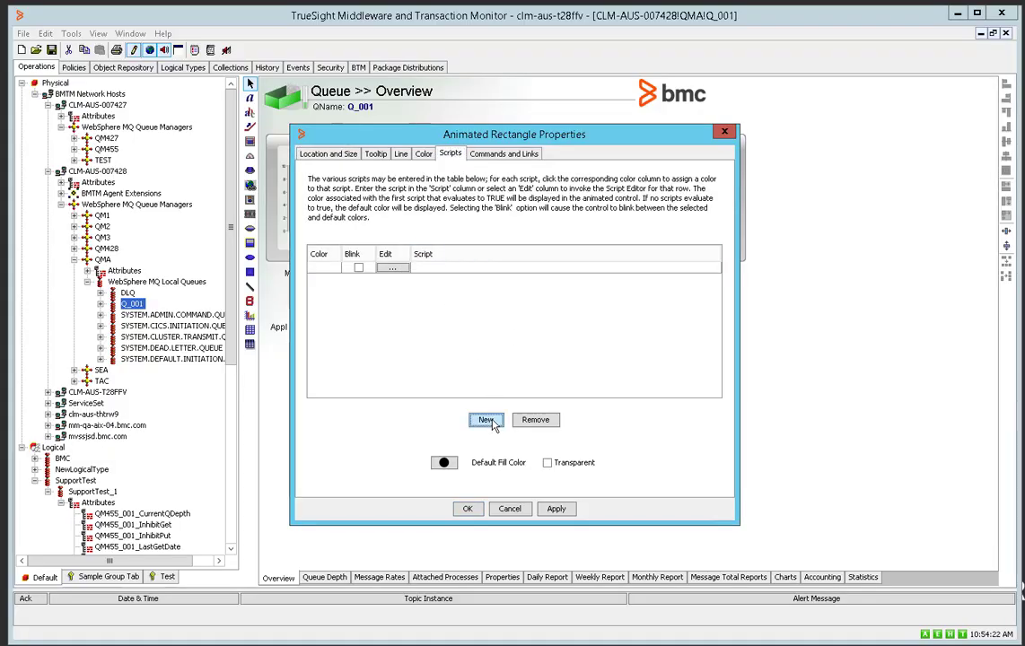
{"action": "left_click", "coordinate": [331, 267]}
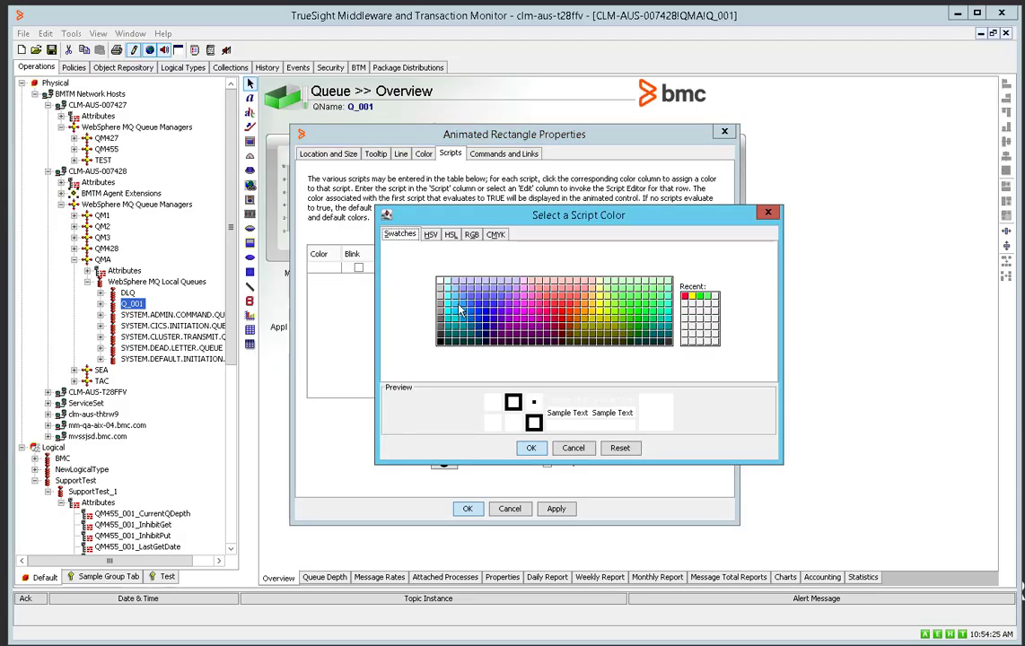
{"action": "left_click", "coordinate": [643, 320]}
{"action": "left_click", "coordinate": [530, 448]}
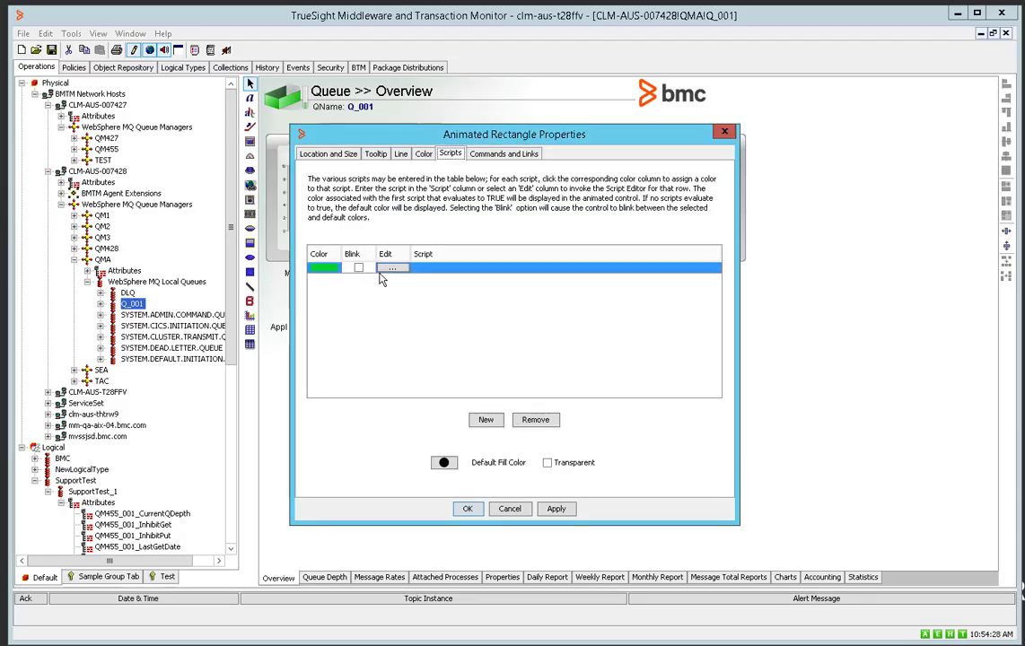
- Define the green entry's script as CurrentQDepth < 5, validate it and accept it
{"action": "left_click", "coordinate": [391, 268]}
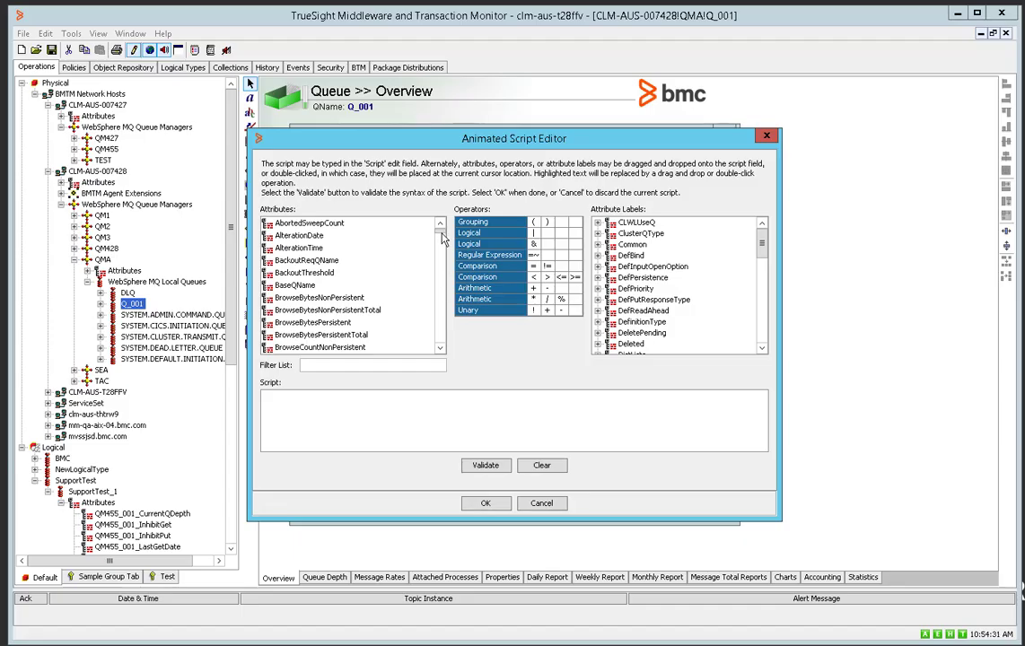
{"action": "left_click_drag", "start_coordinate": [440, 230], "coordinate": [441, 253]}
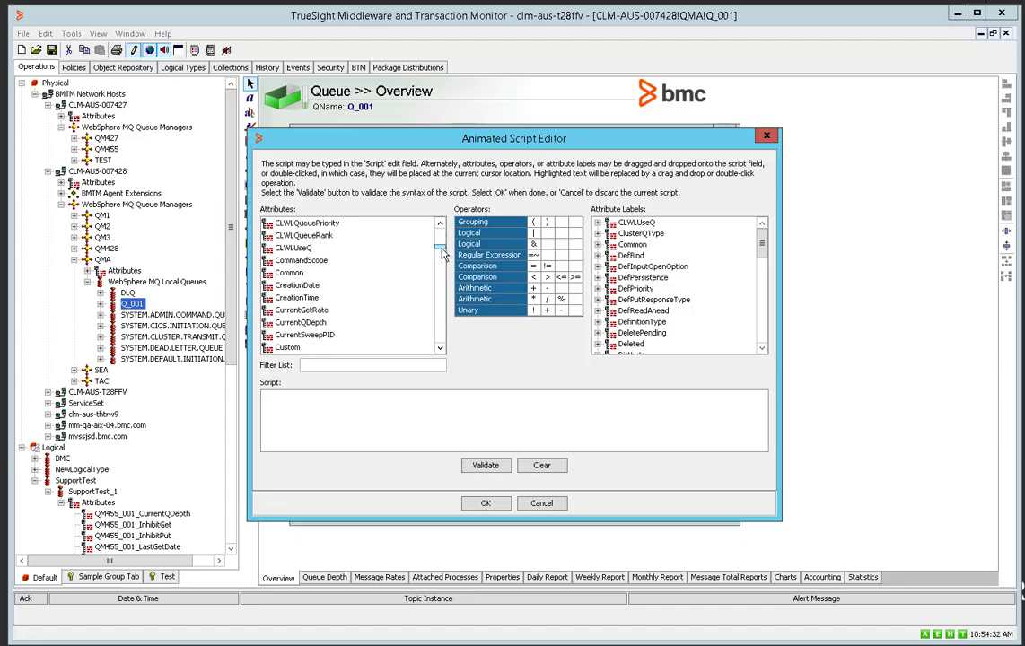
{"action": "double_click", "coordinate": [301, 322]}
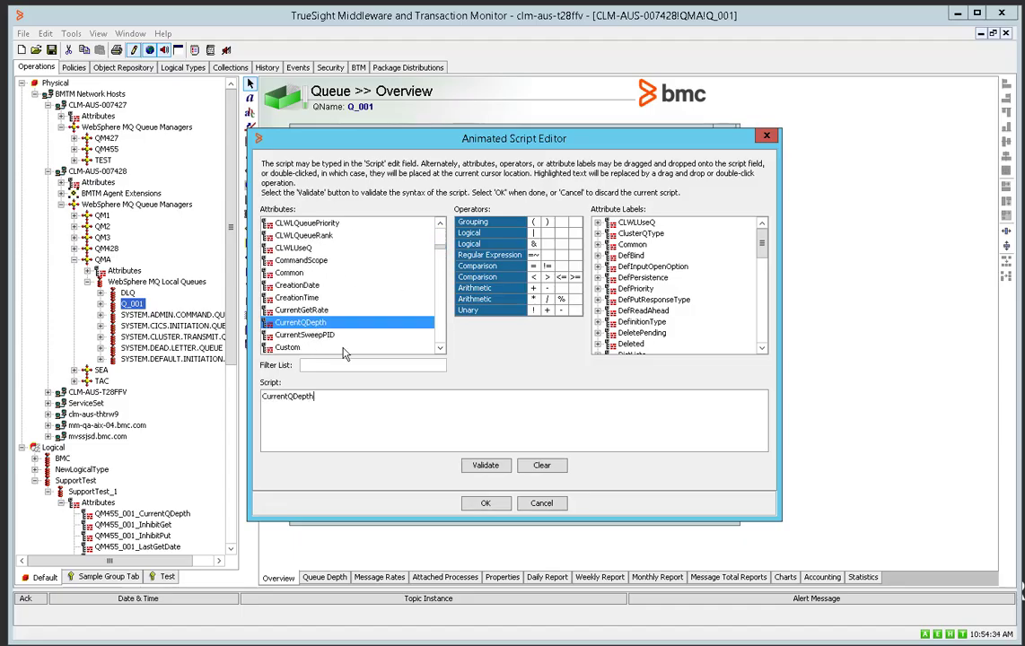
{"action": "left_click", "coordinate": [534, 278]}
{"action": "left_click", "coordinate": [489, 467]}
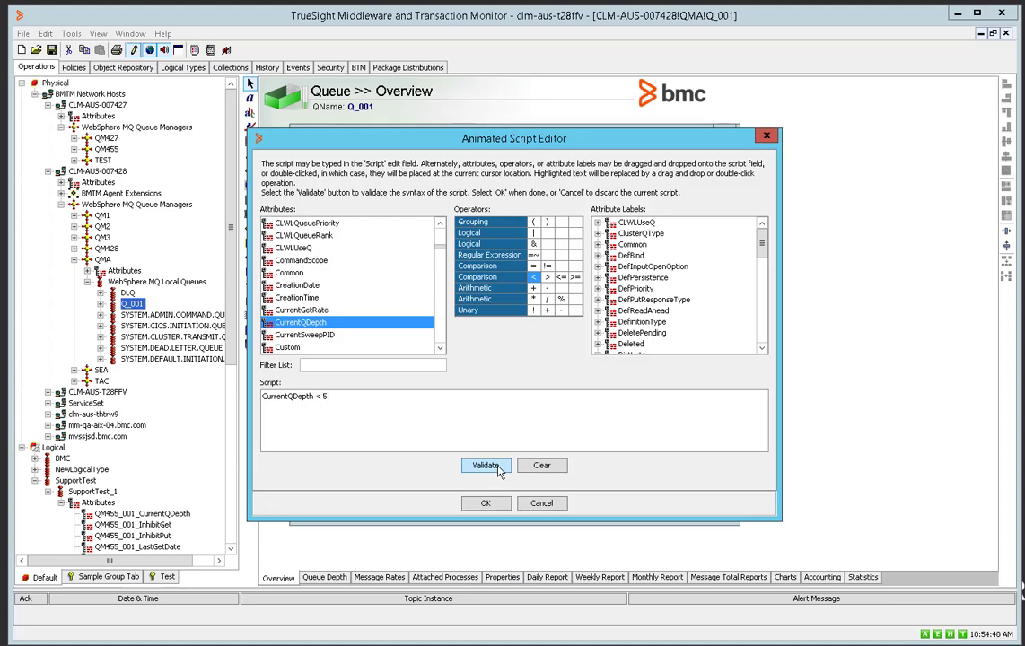
{"action": "left_click", "coordinate": [513, 346]}
{"action": "left_click", "coordinate": [485, 503]}
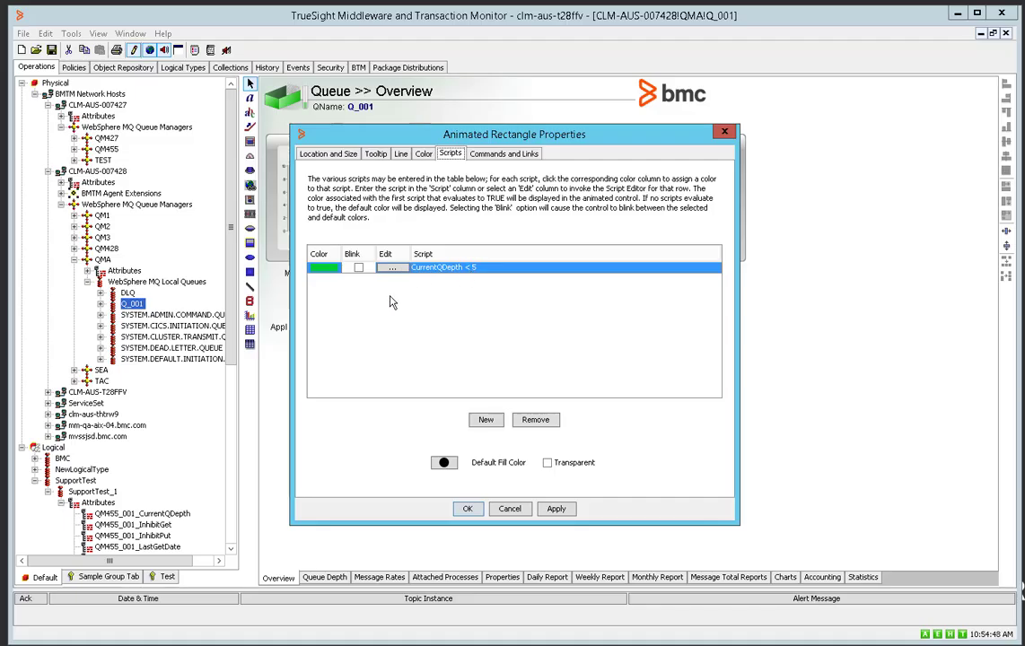
- Add a second script entry to the animated rectangle with the color yellow
{"action": "left_click", "coordinate": [485, 421]}
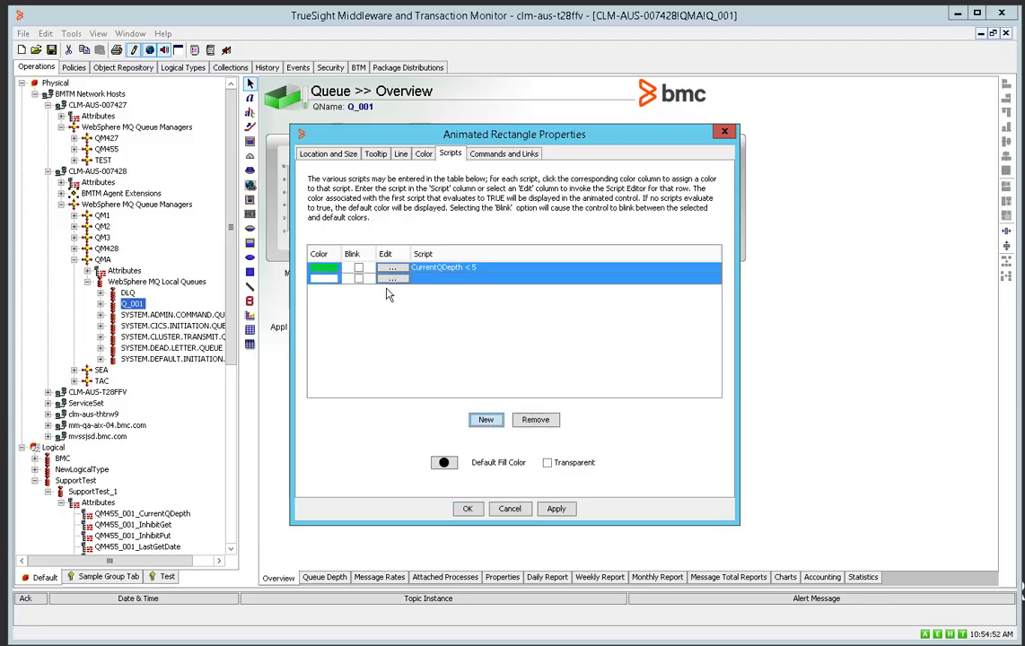
{"action": "left_click", "coordinate": [324, 280]}
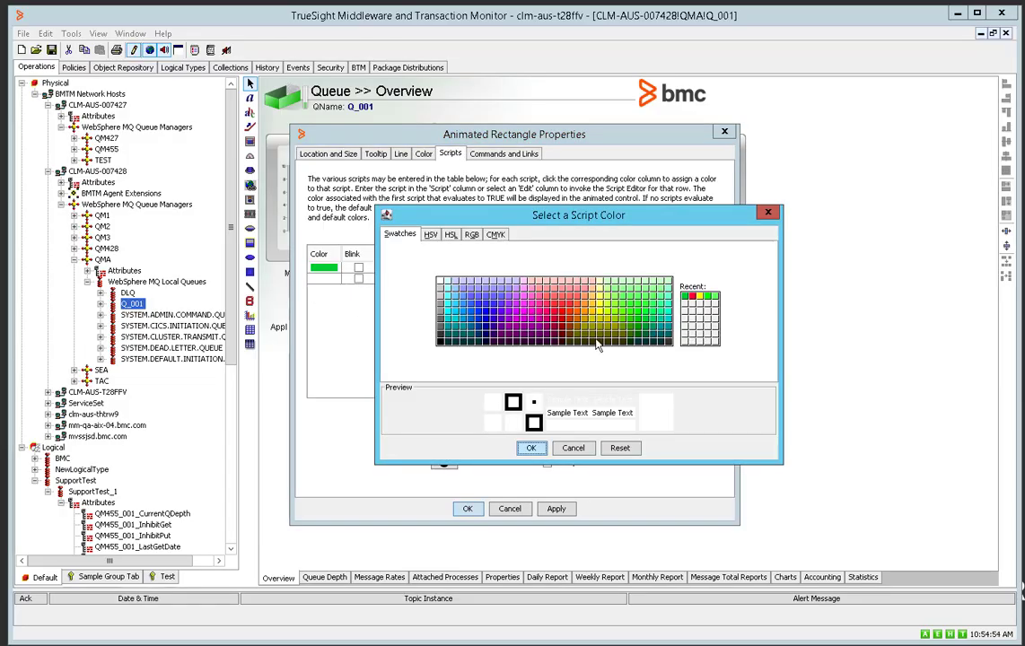
{"action": "left_click", "coordinate": [601, 316]}
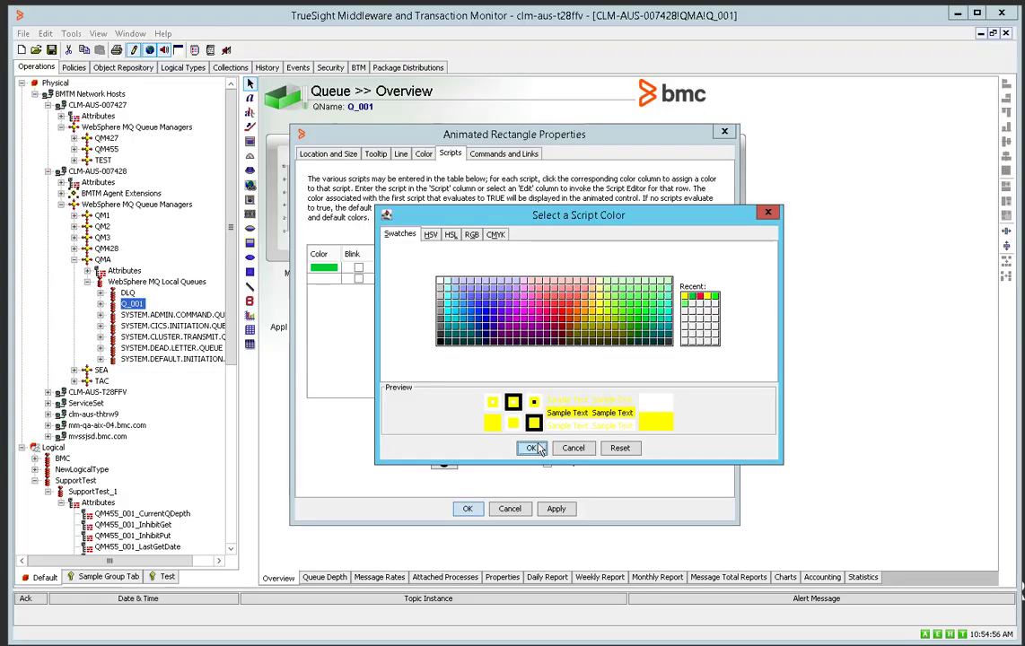
{"action": "left_click", "coordinate": [530, 447]}
- Define the yellow entry's script as CurrentQDepth = 5, validate it and accept it
{"action": "left_click", "coordinate": [392, 279]}
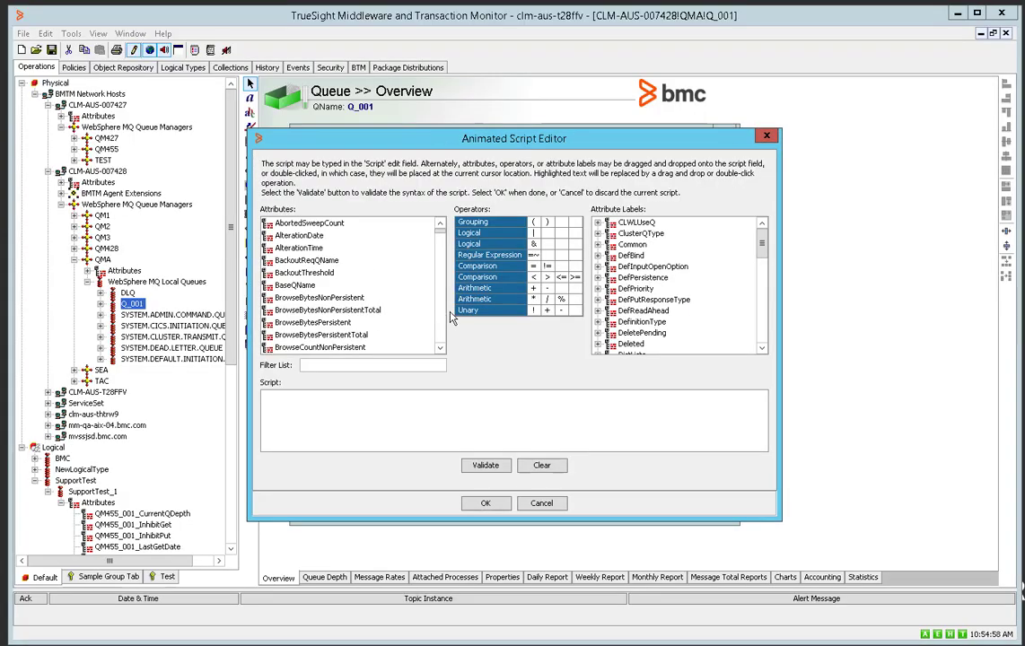
{"action": "left_click", "coordinate": [440, 348]}
{"action": "left_click", "coordinate": [440, 349]}
{"action": "left_click_drag", "start_coordinate": [440, 348], "coordinate": [440, 350]}
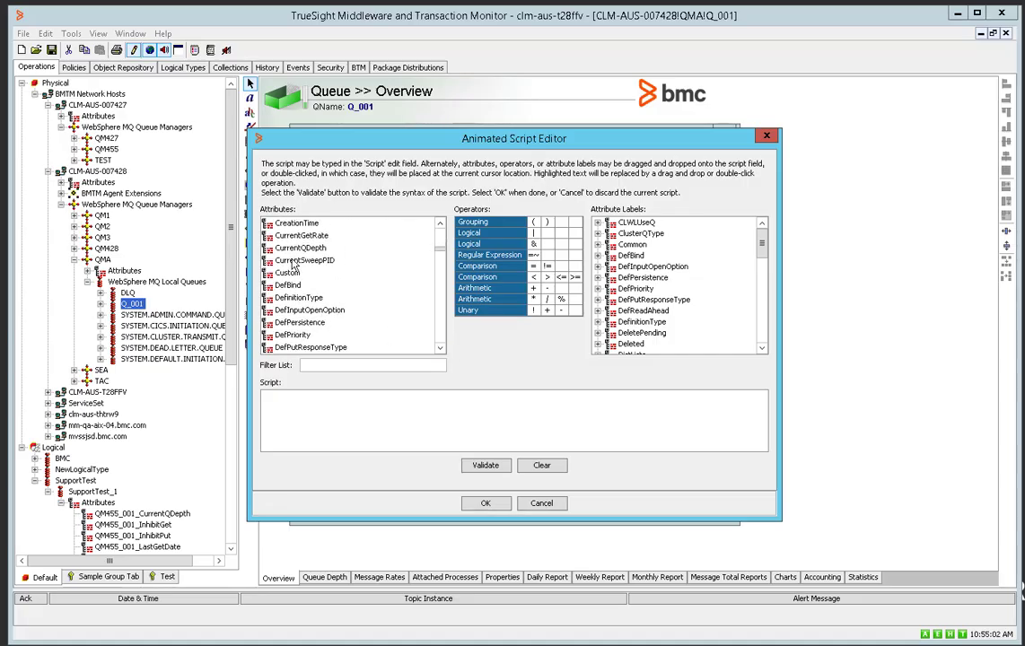
{"action": "double_click", "coordinate": [301, 249]}
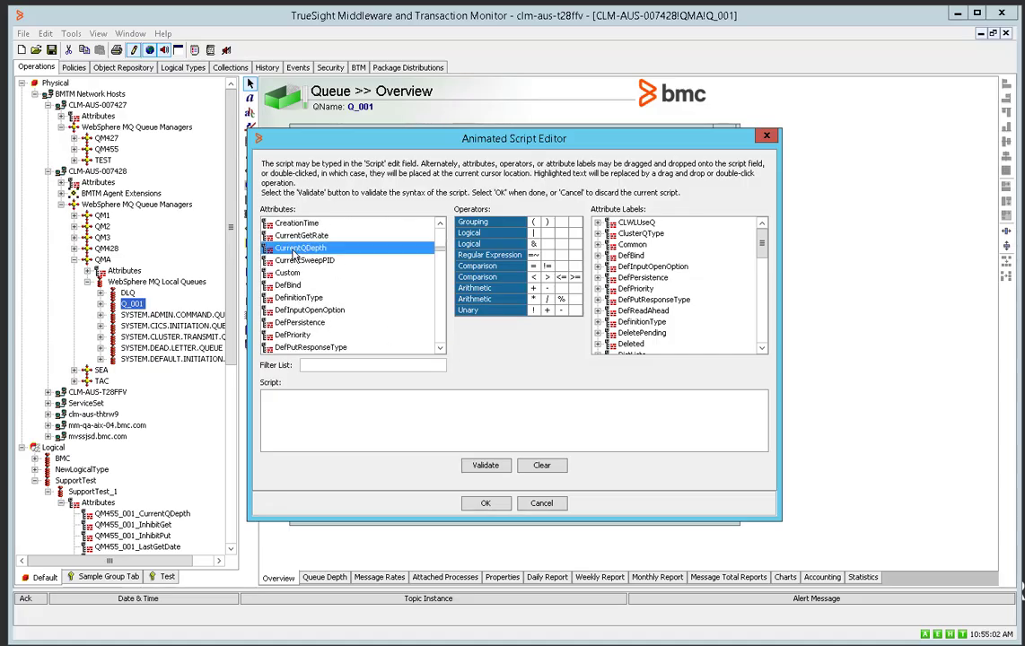
{"action": "left_click", "coordinate": [535, 267]}
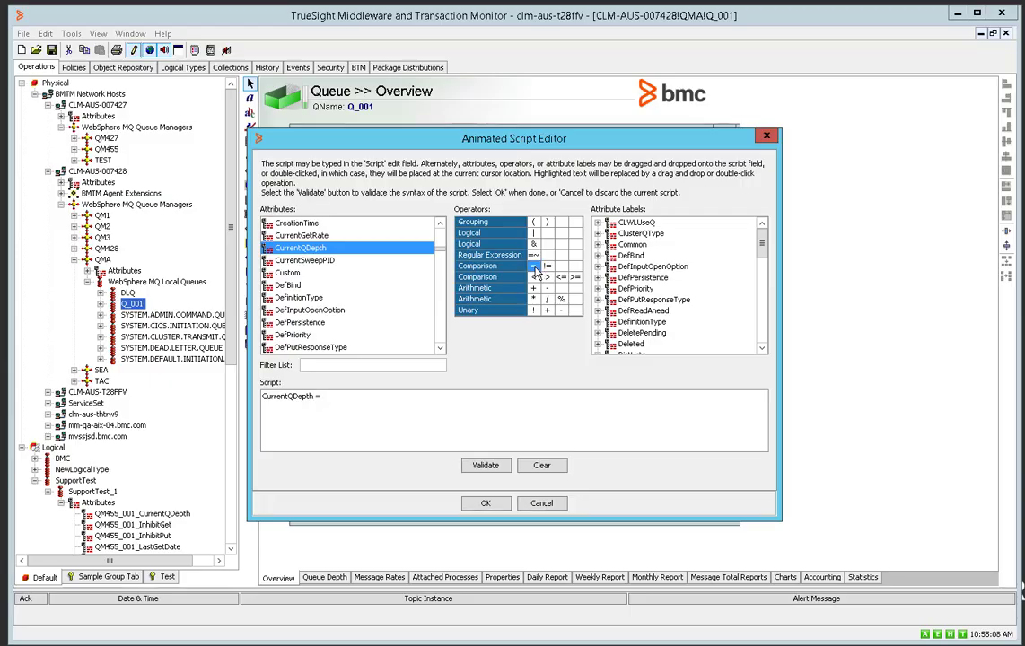
{"action": "type", "text": "5"}
{"action": "left_click", "coordinate": [502, 466]}
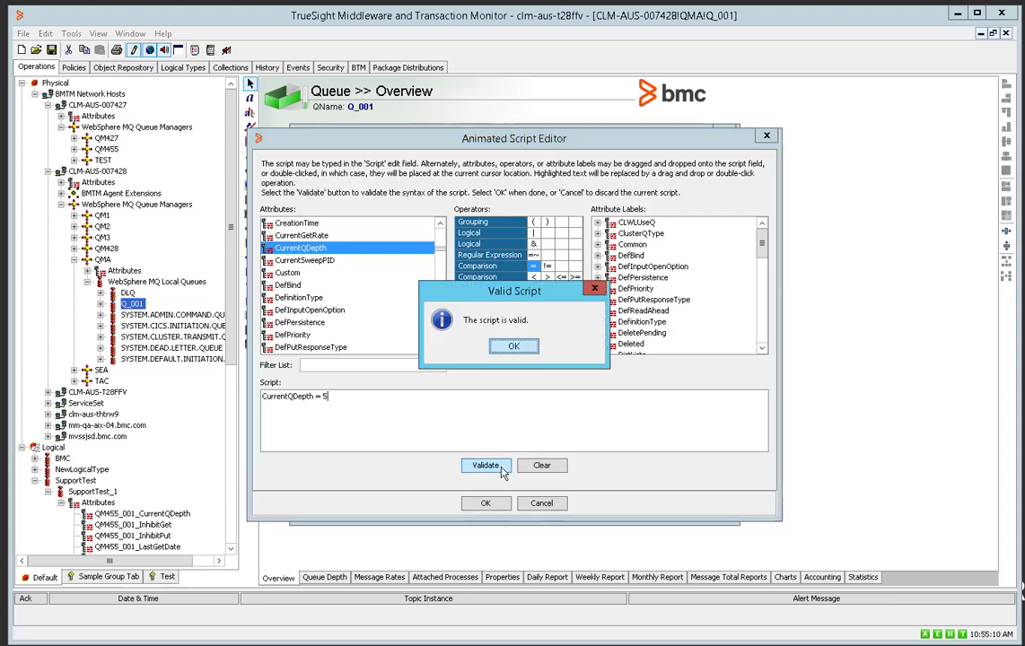
{"action": "left_click", "coordinate": [514, 411]}
{"action": "left_click", "coordinate": [485, 504]}
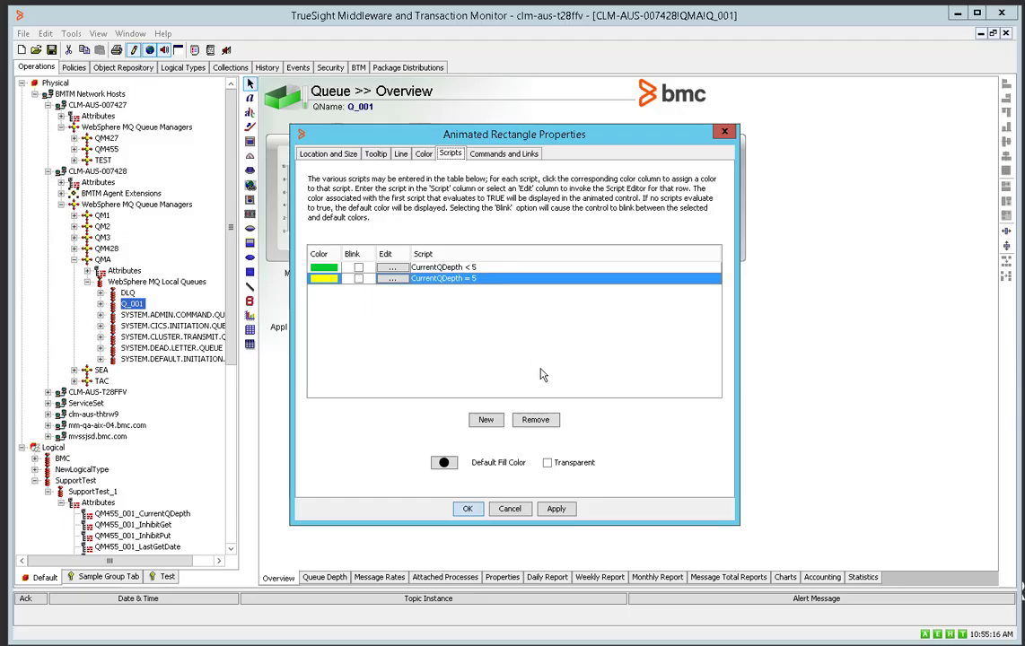
- Add a third script entry to the animated rectangle with the color red
{"action": "left_click", "coordinate": [486, 420]}
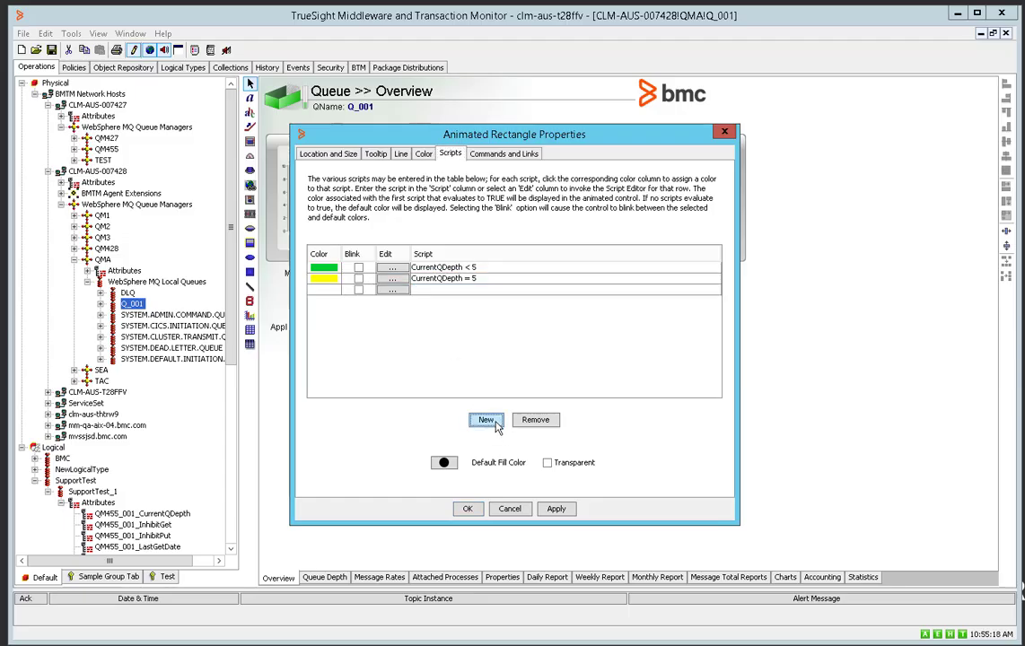
{"action": "left_click", "coordinate": [324, 289]}
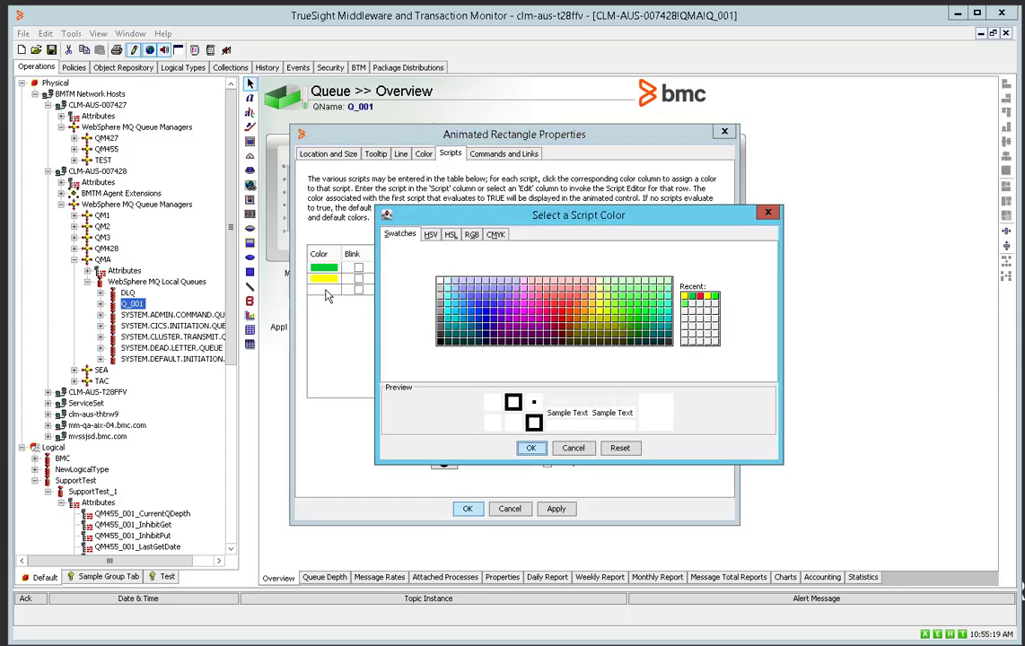
{"action": "left_click", "coordinate": [556, 313]}
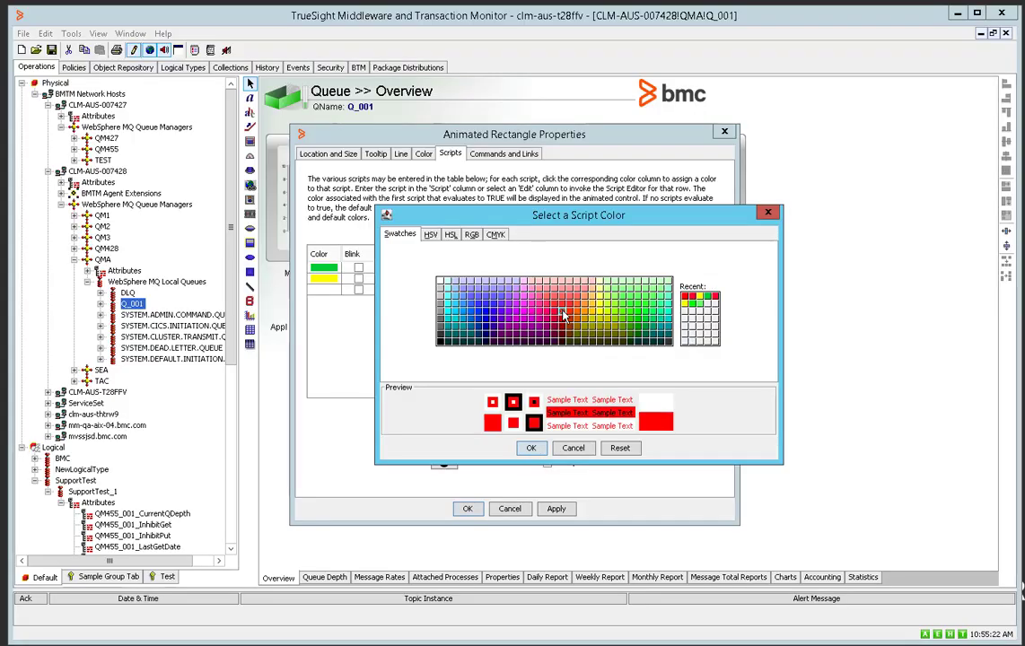
{"action": "left_click", "coordinate": [530, 447]}
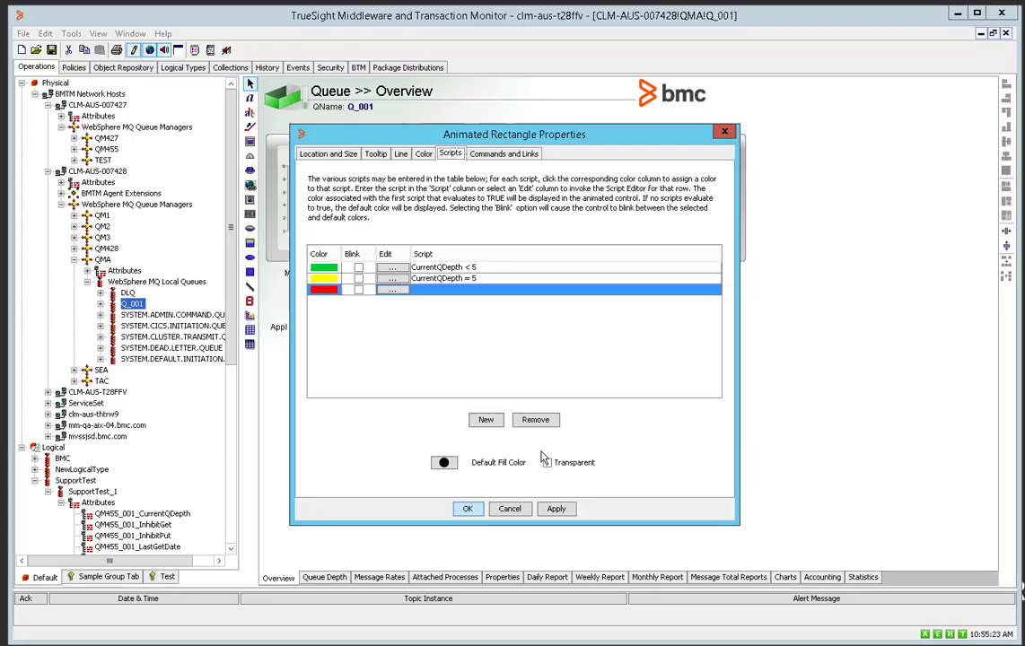
- Define the red entry's script as CurrentQDepth > 5, validate it, and accept the animated rectangle's properties
{"action": "left_click", "coordinate": [392, 289]}
{"action": "key", "text": "Down"}
{"action": "key", "text": "Down"}
{"action": "key", "text": "Down"}
{"action": "key", "text": "Down"}
{"action": "key", "text": "Down"}
{"action": "key", "text": "Down"}
{"action": "key", "text": "Down"}
{"action": "key", "text": "Down"}
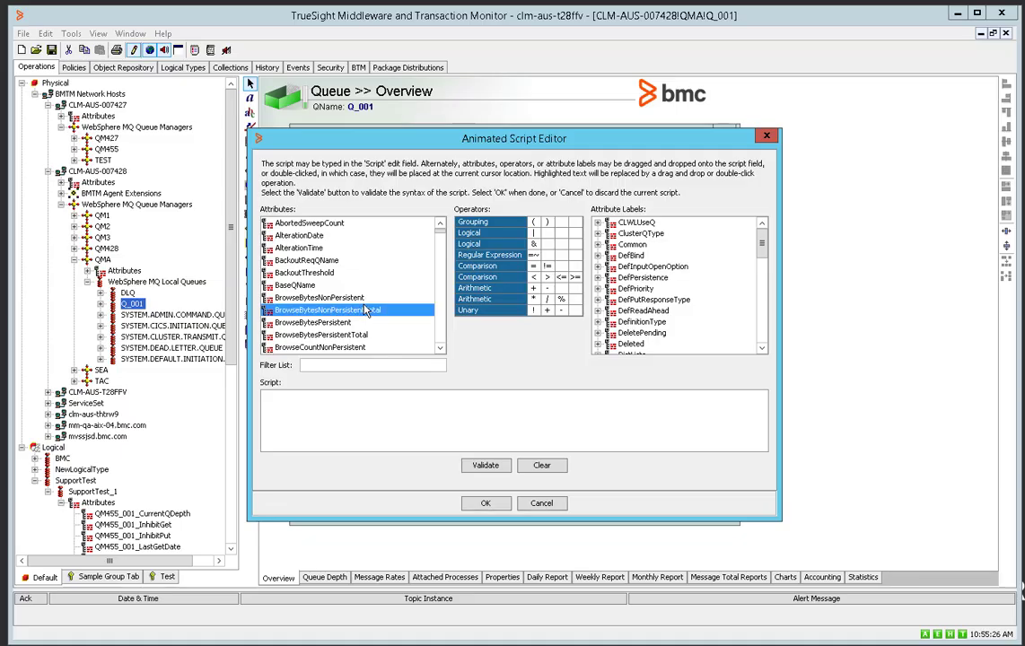
{"action": "key", "text": "Down"}
{"action": "key", "text": "Down"}
{"action": "key", "text": "Down"}
{"action": "key", "text": "Down"}
{"action": "key", "text": "Down"}
{"action": "key", "text": "Down"}
{"action": "key", "text": "Down"}
{"action": "key", "text": "Down"}
{"action": "key", "text": "Down"}
{"action": "key", "text": "Down"}
{"action": "key", "text": "Down"}
{"action": "key", "text": "Down"}
{"action": "key", "text": "Down"}
{"action": "key", "text": "Down"}
{"action": "key", "text": "Down"}
{"action": "key", "text": "Down"}
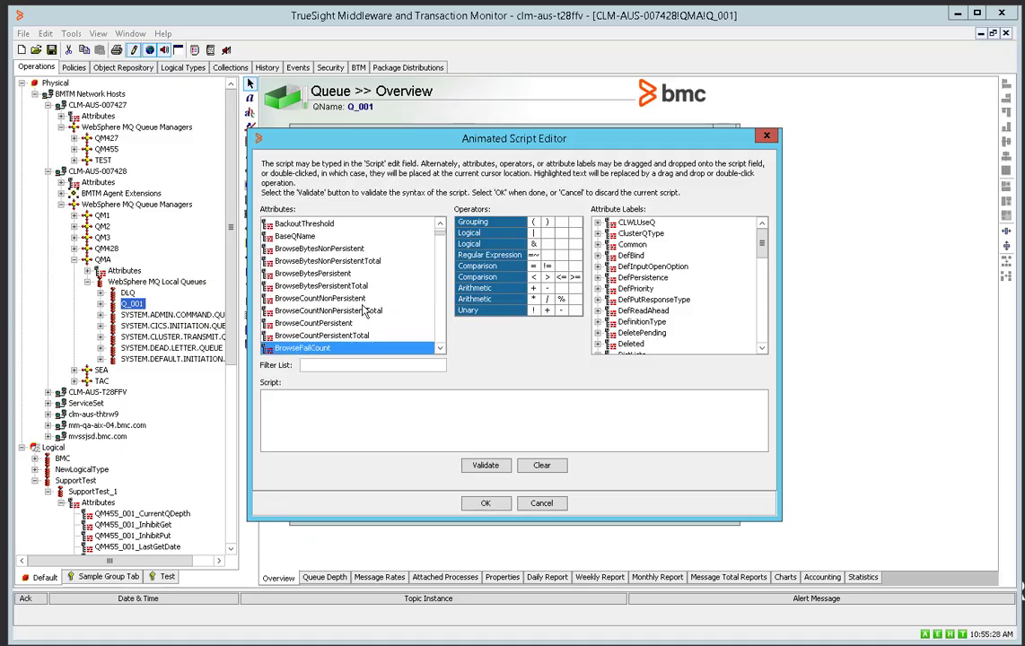
{"action": "key", "text": "Down"}
{"action": "key", "text": "Down"}
{"action": "key", "text": "Down"}
{"action": "key", "text": "Down"}
{"action": "key", "text": "Down"}
{"action": "key", "text": "Down"}
{"action": "key", "text": "Down"}
{"action": "key", "text": "Down"}
{"action": "key", "text": "Down"}
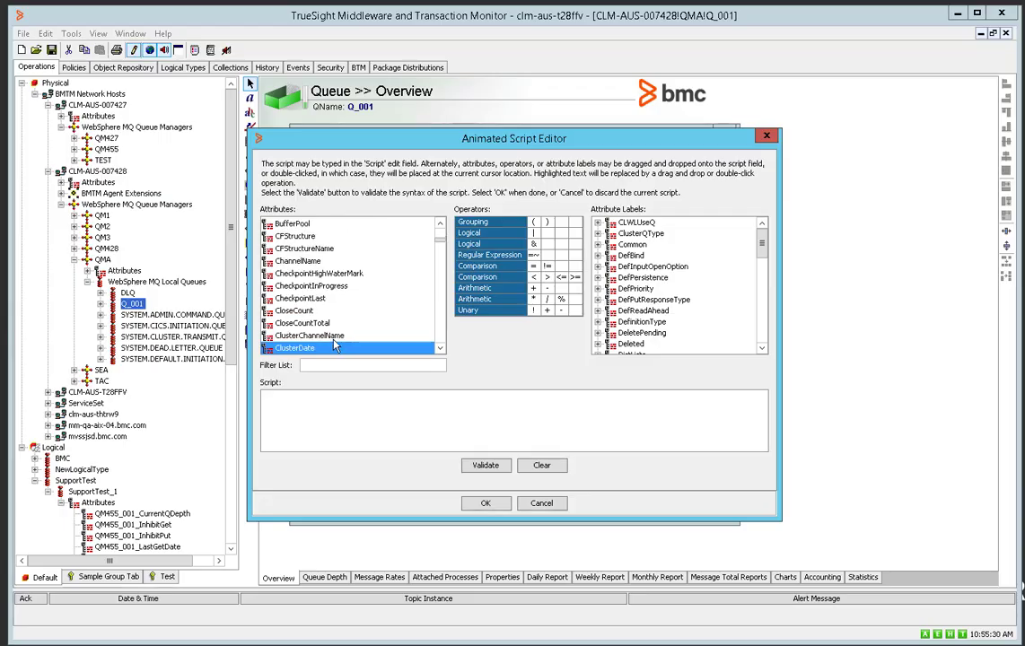
{"action": "key", "text": "Down"}
{"action": "key", "text": "Down"}
{"action": "key", "text": "Down"}
{"action": "key", "text": "Down"}
{"action": "key", "text": "Down"}
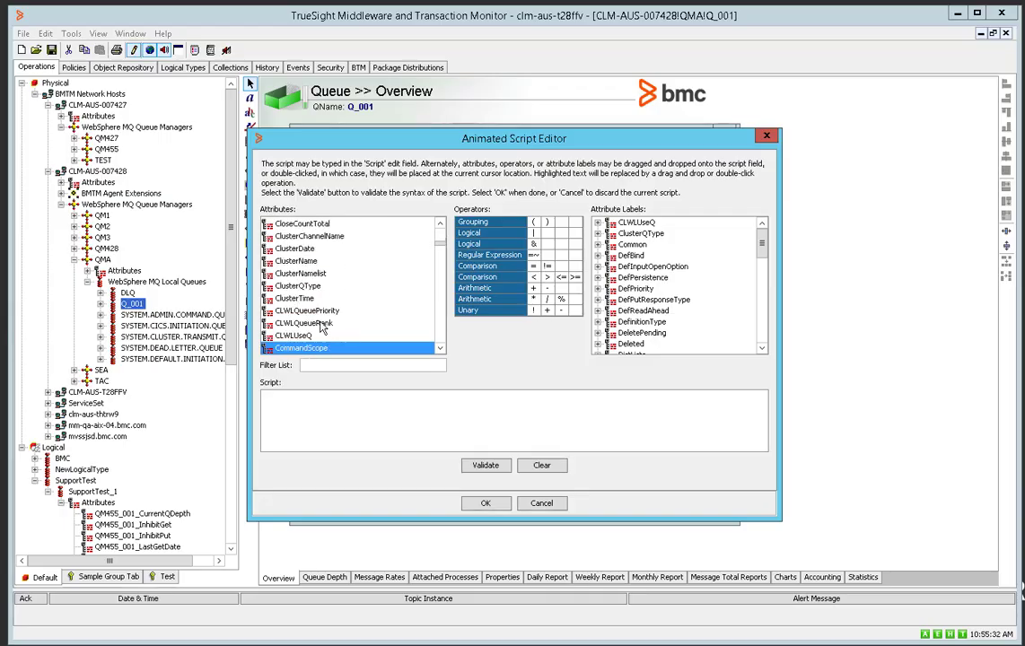
{"action": "key", "text": "Down"}
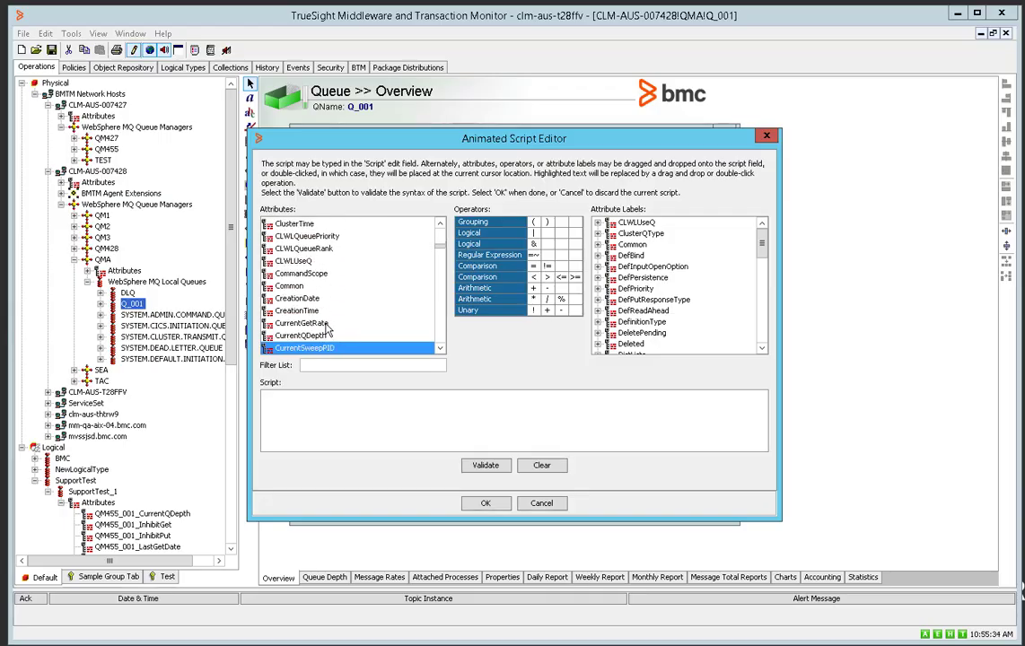
{"action": "double_click", "coordinate": [311, 327]}
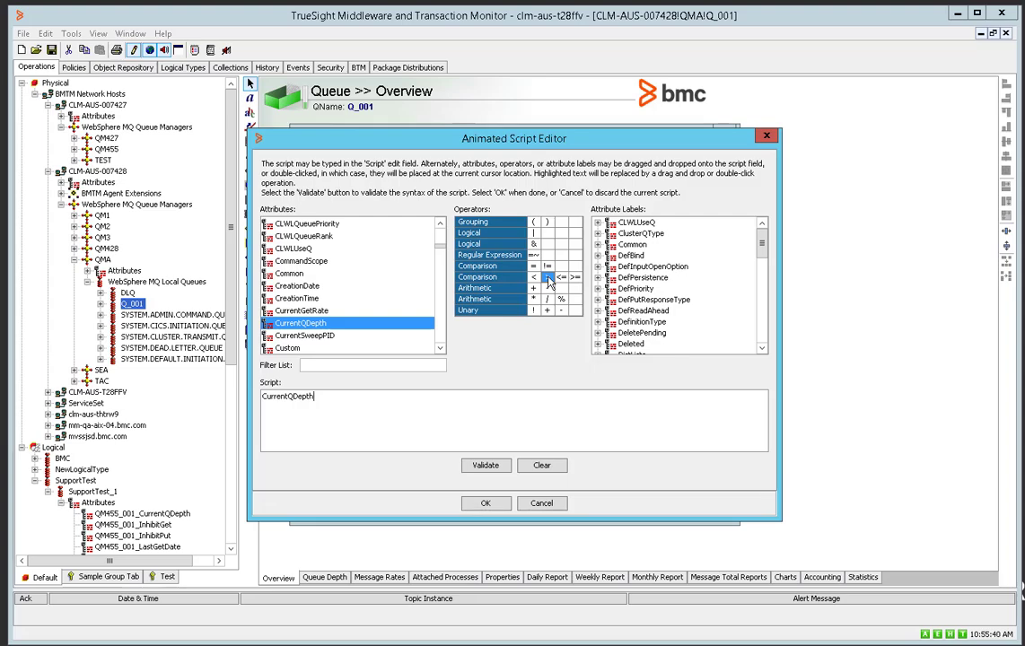
{"action": "type", "text": "5"}
{"action": "left_click", "coordinate": [486, 464]}
{"action": "left_click", "coordinate": [514, 346]}
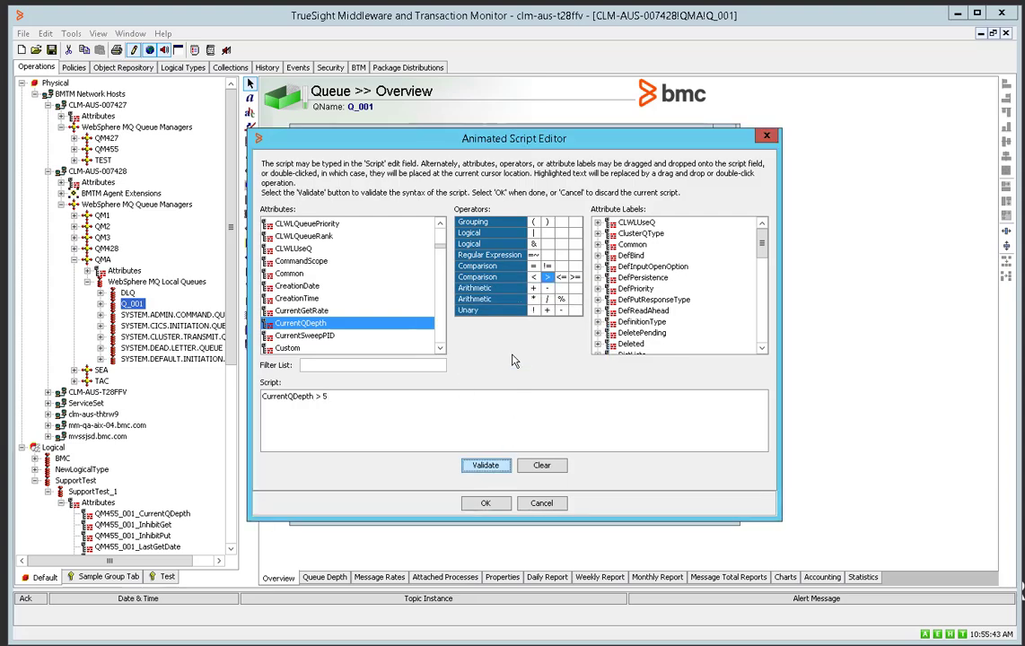
{"action": "left_click", "coordinate": [485, 503]}
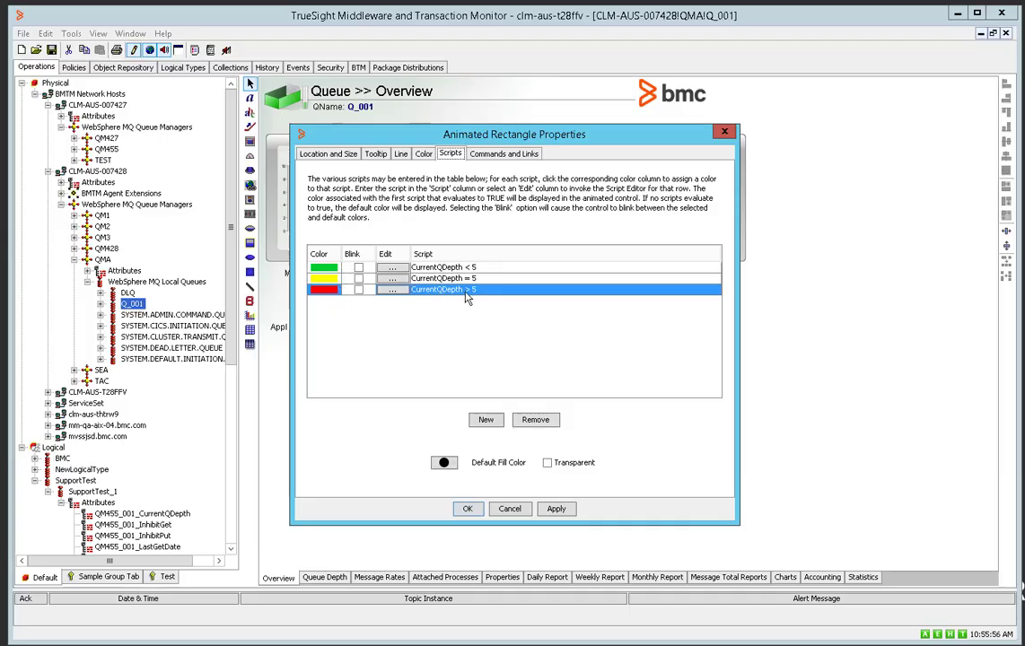
{"action": "left_click", "coordinate": [468, 509]}
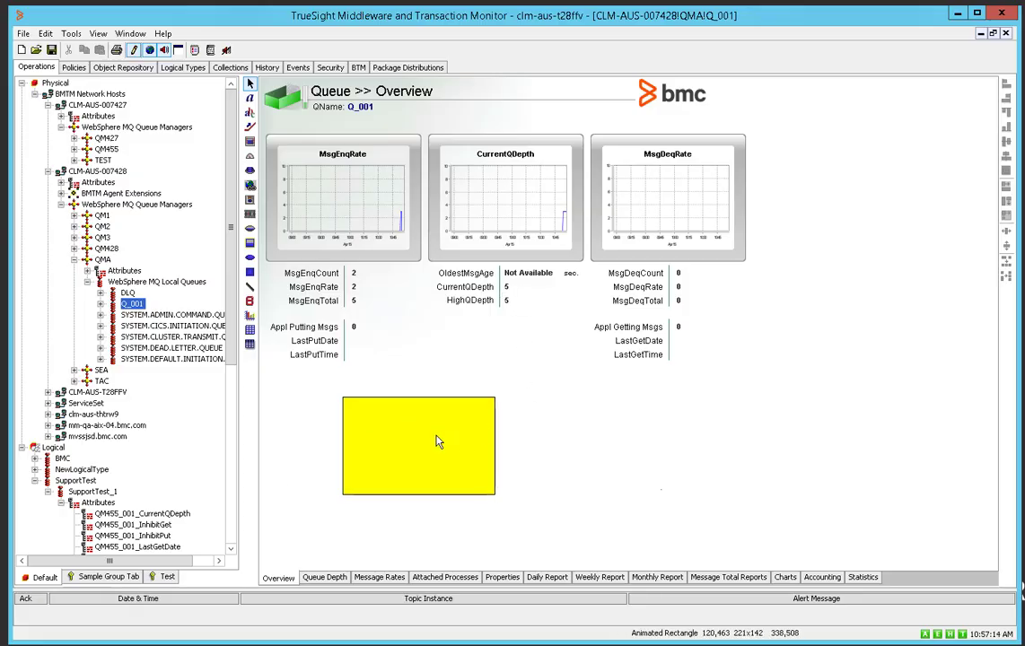
- In IBM WebSphere MQ Explorer, put a test message with the data "asas" on queue Q_001 of QMA
{"action": "mouse_move", "coordinate": [436, 448]}
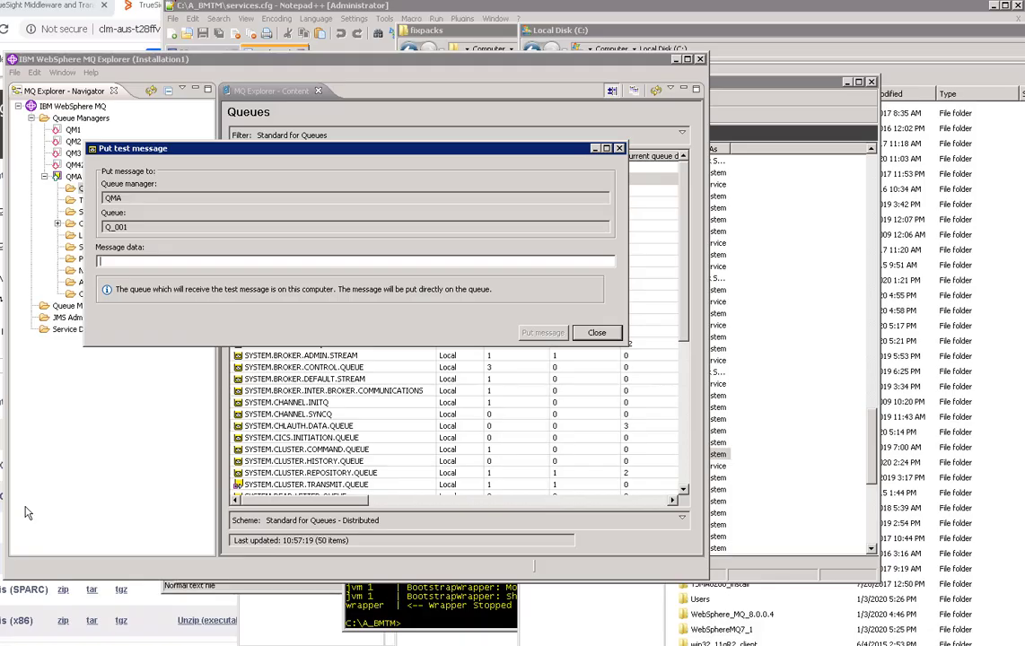
{"action": "type", "text": "as"}
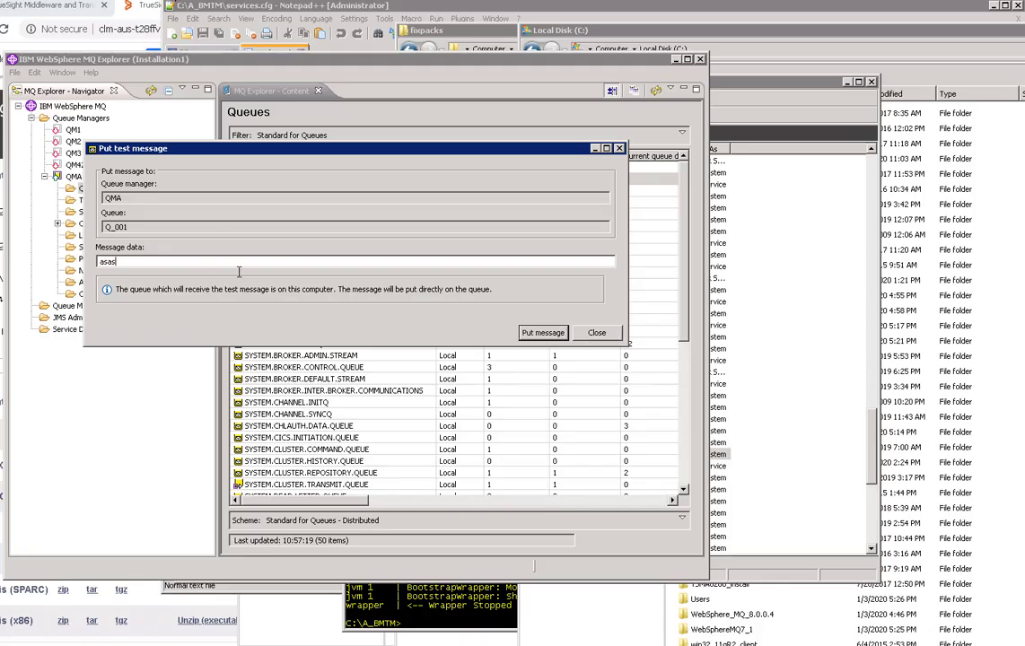
{"action": "left_click", "coordinate": [545, 334]}
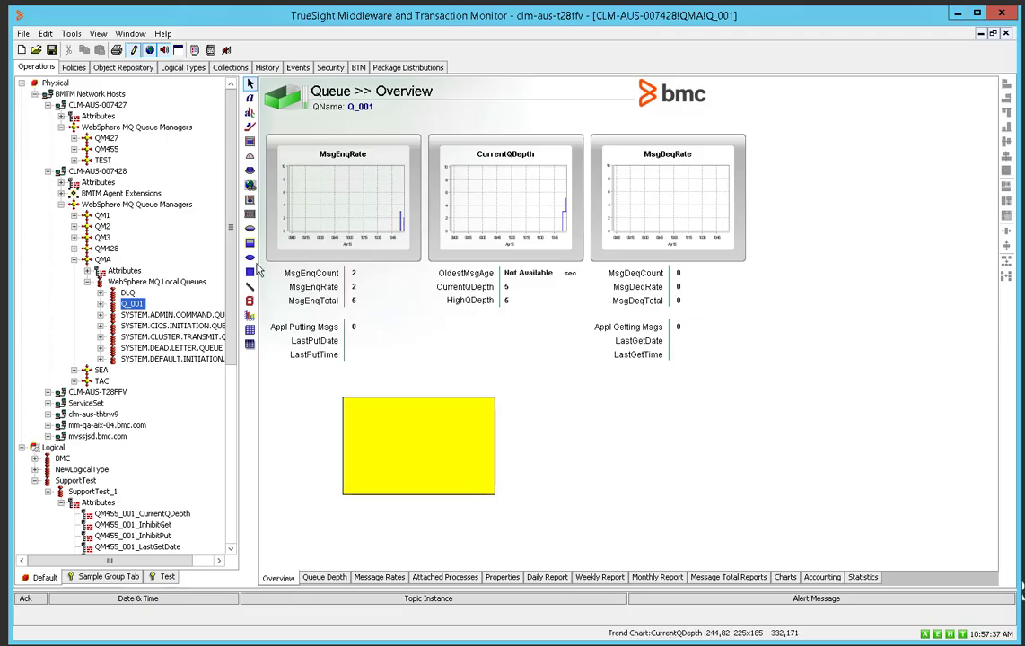
- Place a text field about 112 by 67 pixels beside the animated rectangle and view its script properties
{"action": "left_click", "coordinate": [249, 114]}
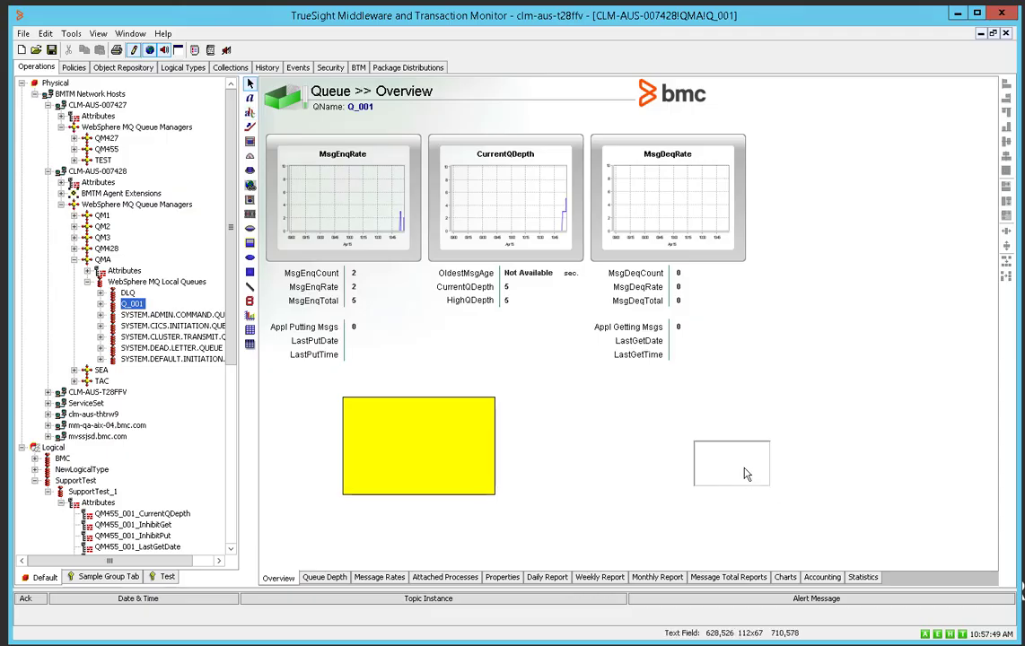
{"action": "left_click", "coordinate": [734, 463]}
{"action": "right_click", "coordinate": [769, 479]}
{"action": "left_click", "coordinate": [788, 489]}
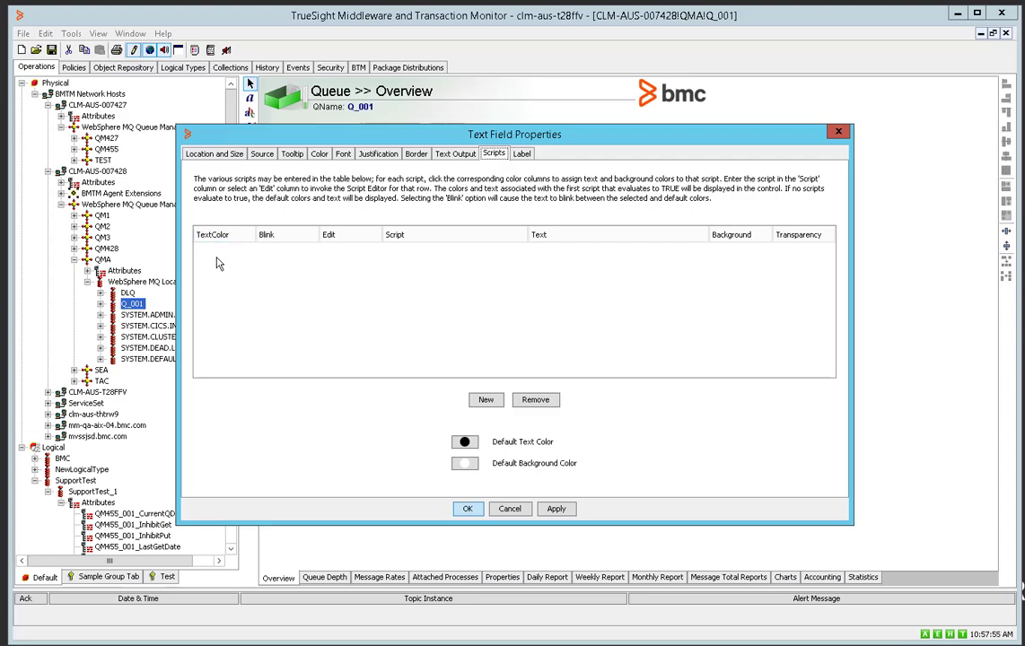
{"action": "left_click", "coordinate": [839, 132]}
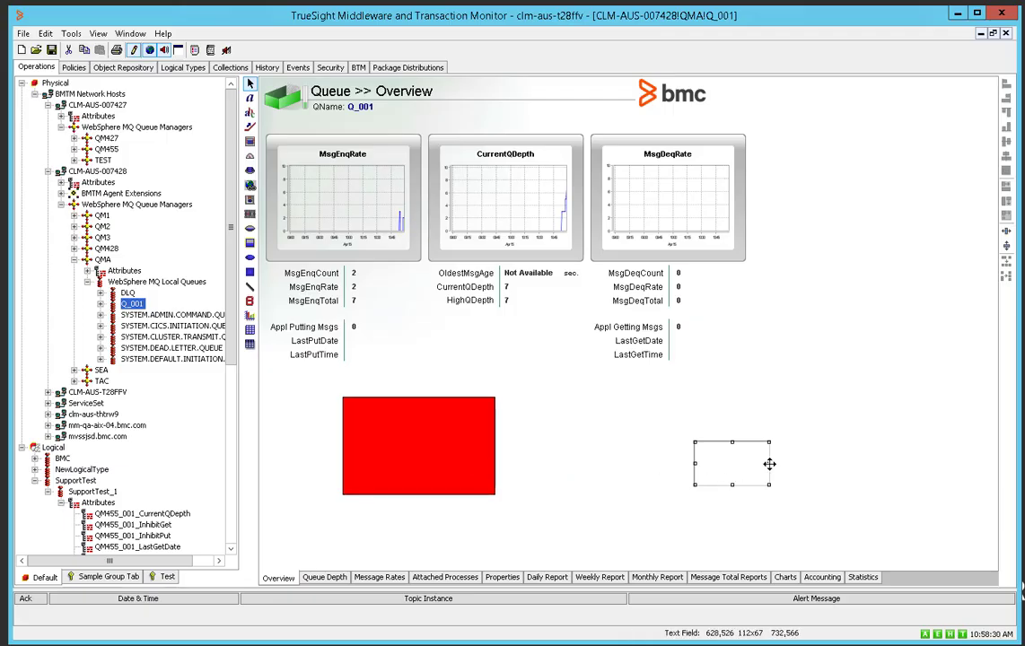
- Widen the new text field to about 193 pixels
{"action": "left_click_drag", "start_coordinate": [770, 463], "coordinate": [824, 463]}
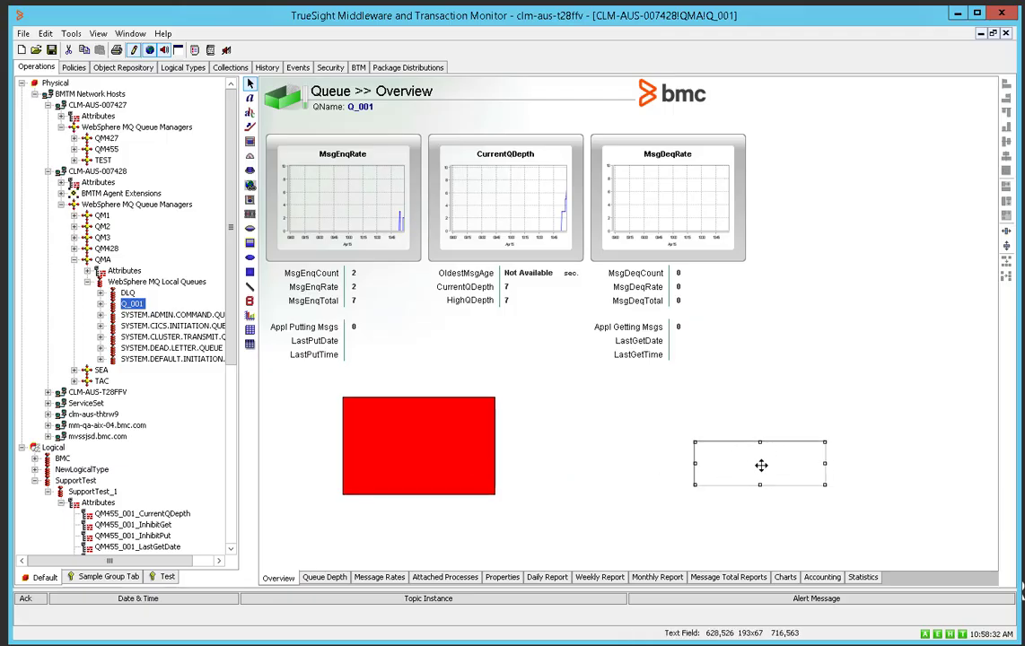